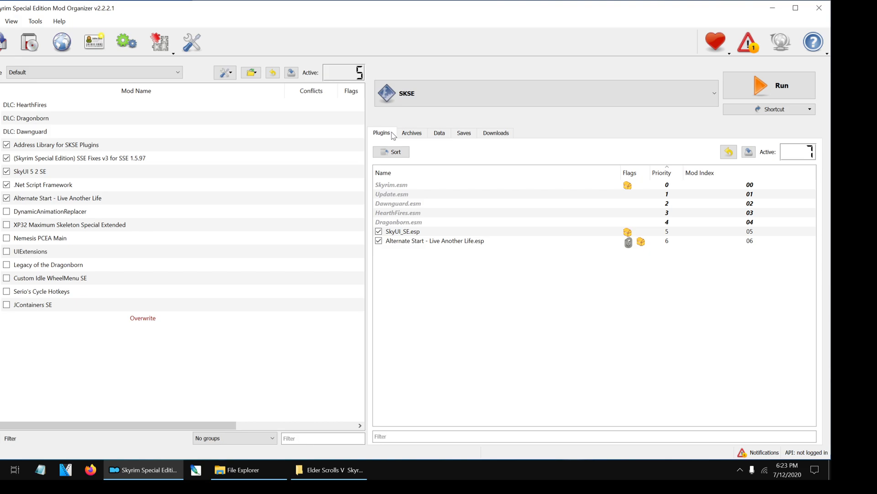
# Install the Nemesis archive from the Downloads list as a new mod named Nemesis.
pyautogui.click(491, 134)
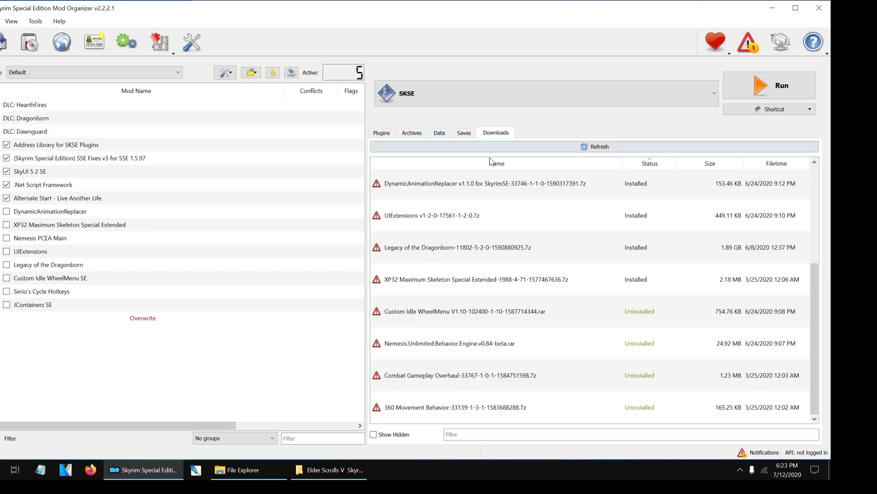
pyautogui.doubleClick(477, 343)
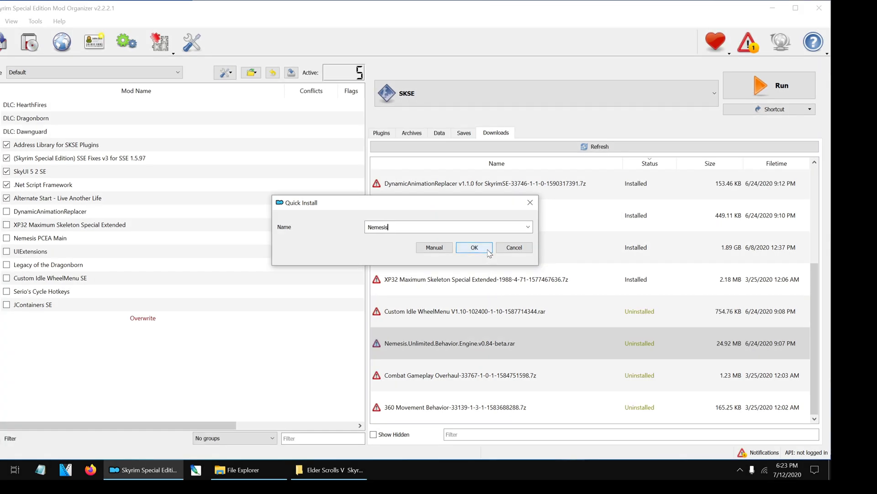
pyautogui.click(487, 250)
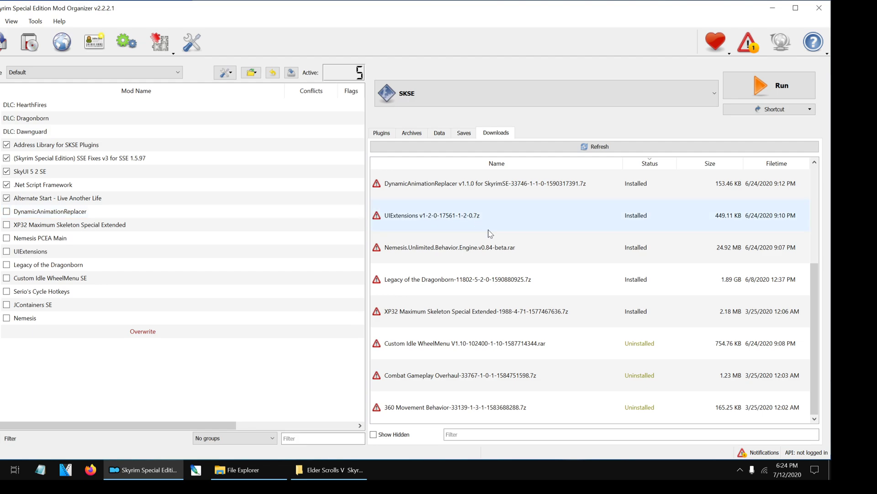
# Install the Combat Gameplay Overhaul archive, then tick Nemesis and Combat Gameplay Overhaul in the mod list.
pyautogui.doubleClick(518, 377)
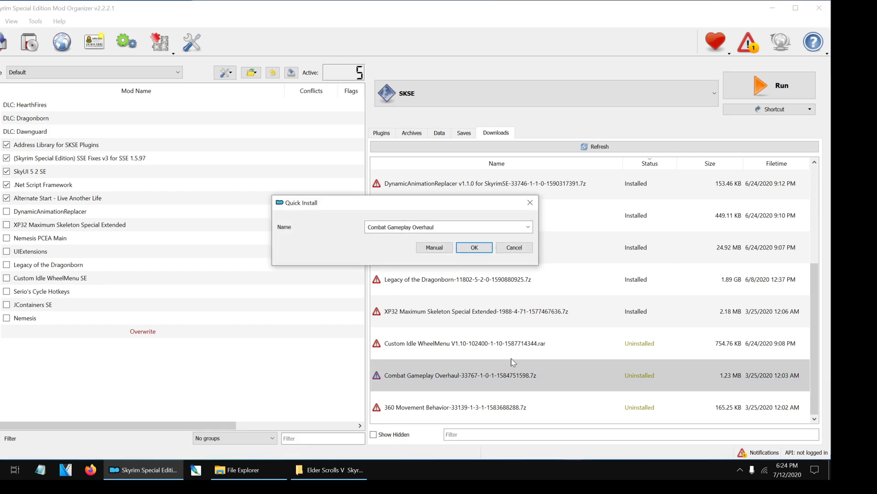
pyautogui.click(476, 248)
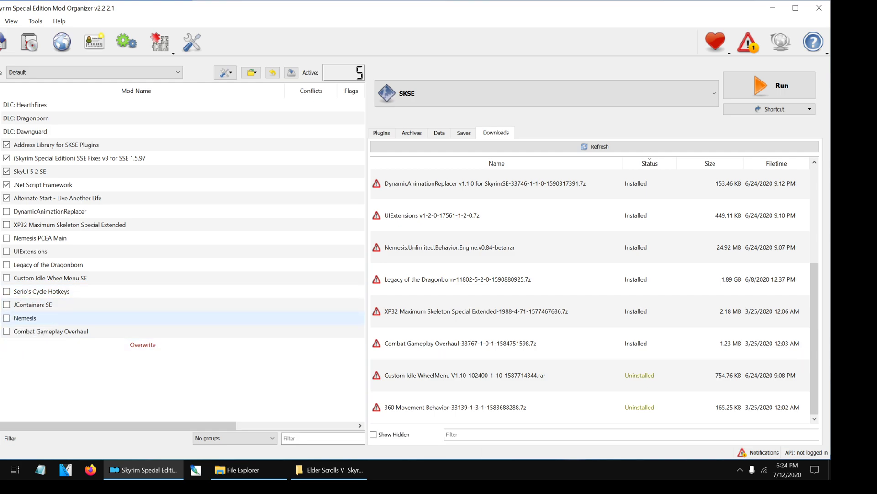
pyautogui.click(7, 318)
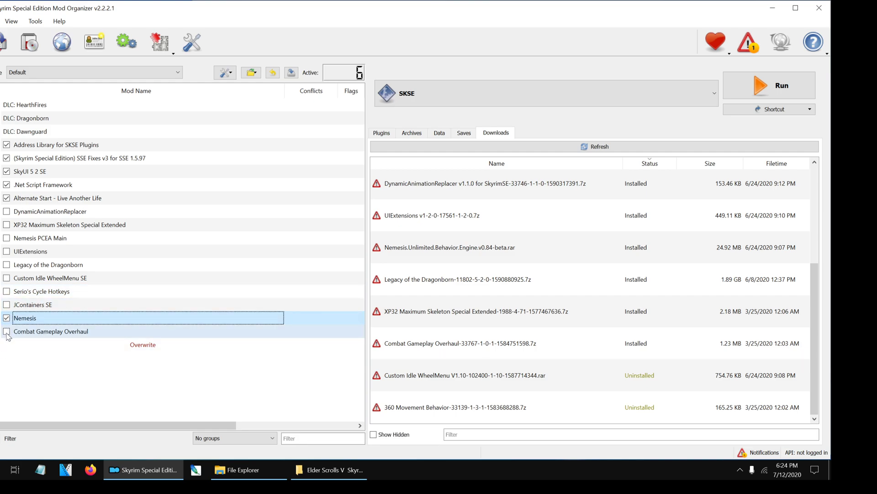
pyautogui.click(7, 331)
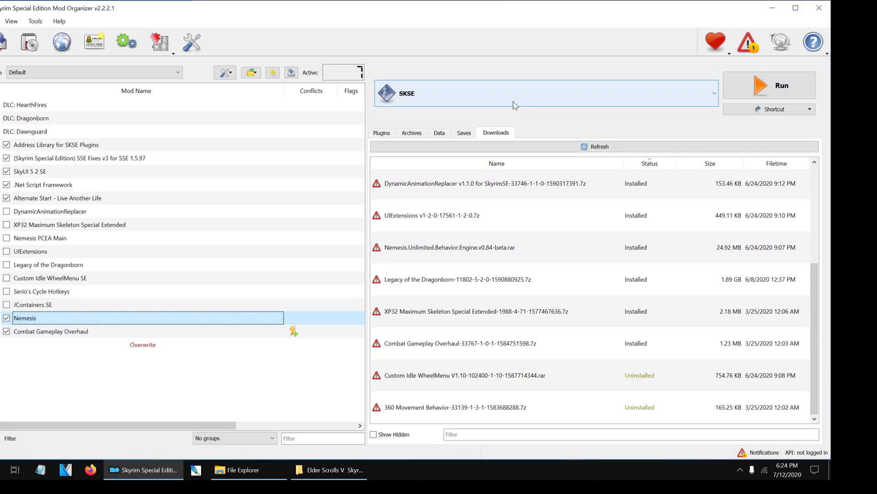
# Start adding a new executable from a file in the executables editor.
pyautogui.click(516, 104)
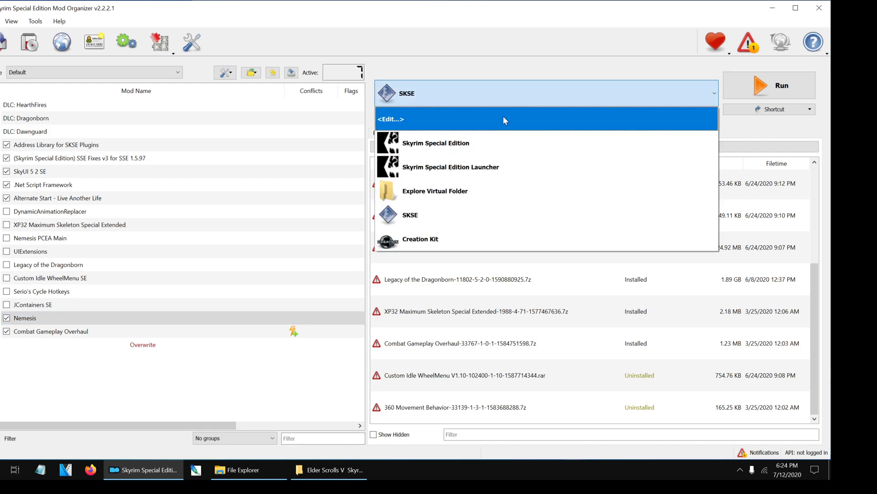
pyautogui.click(504, 120)
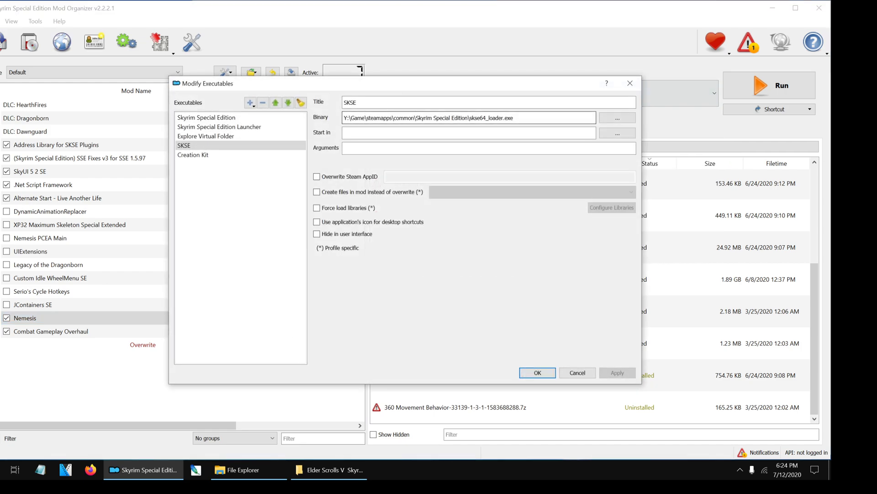
pyautogui.click(250, 105)
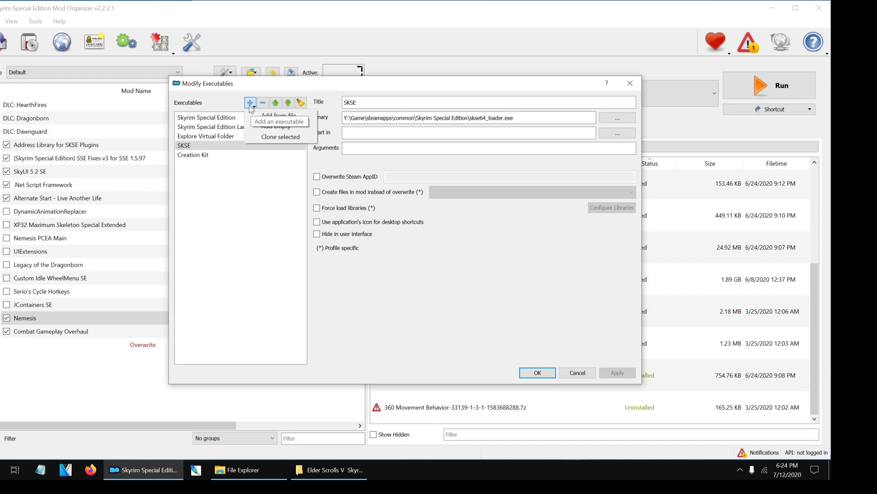
pyautogui.click(273, 117)
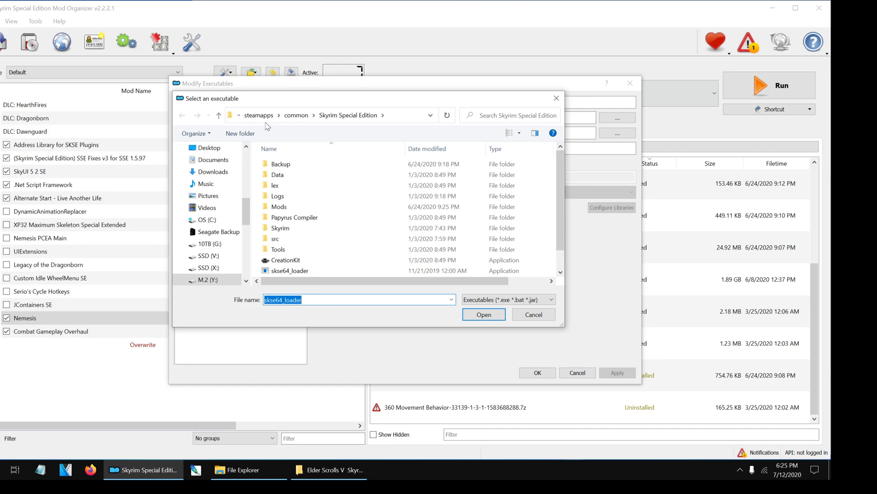
# Browse up to the M.2 (Y:) drive and into Mod Organizer 2's SkyrimSE folder.
pyautogui.click(241, 116)
pyautogui.click(242, 116)
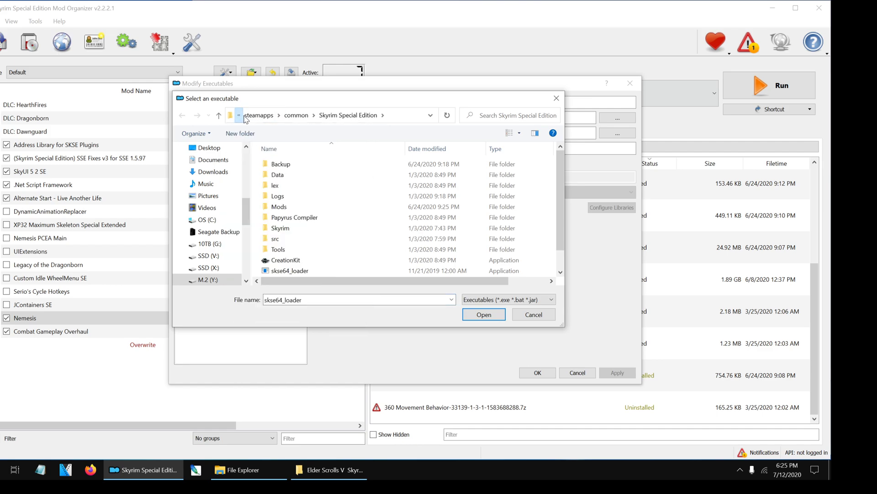
pyautogui.click(249, 115)
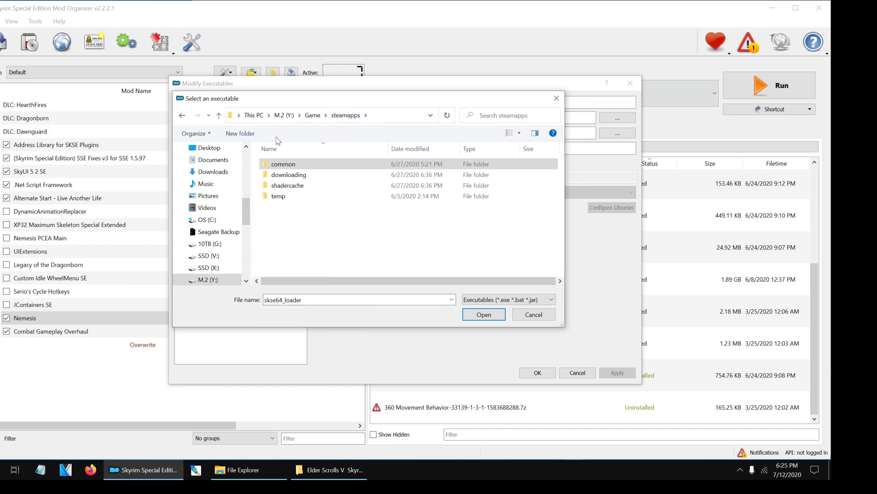
pyautogui.click(285, 115)
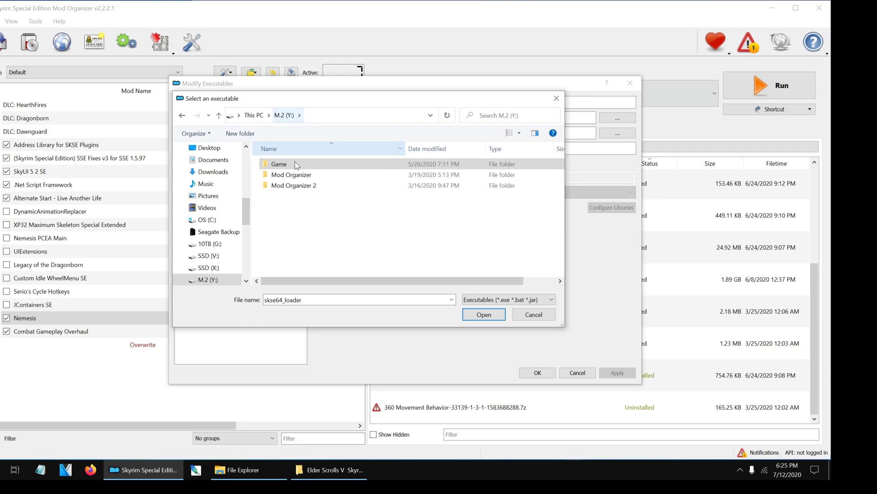
pyautogui.doubleClick(293, 185)
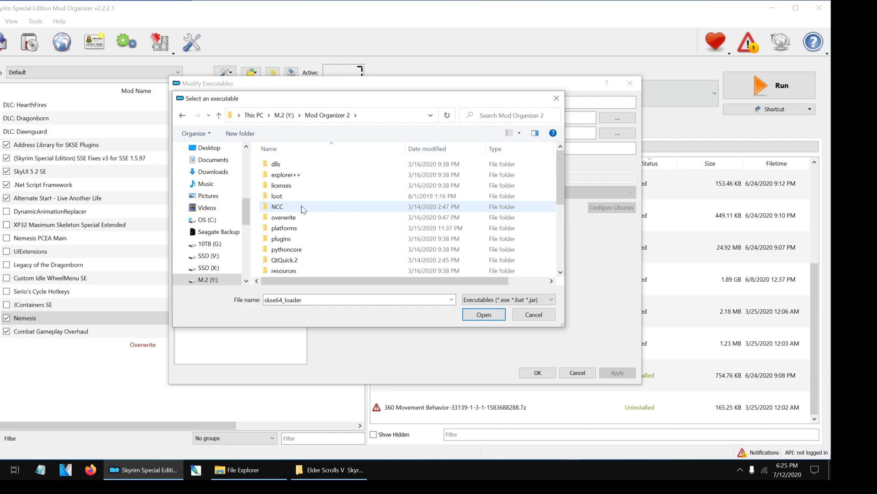
pyautogui.scroll(-2, 303, 234)
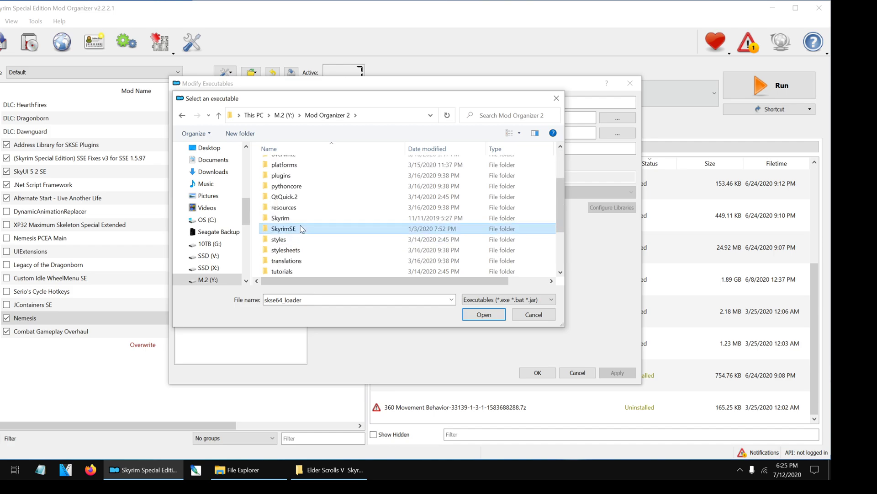
pyautogui.doubleClick(302, 228)
# Pick Nemesis Unlimited Behavior Engine from mods\Nemesis\Nemesis_Engine and save the executable list.
pyautogui.doubleClick(301, 199)
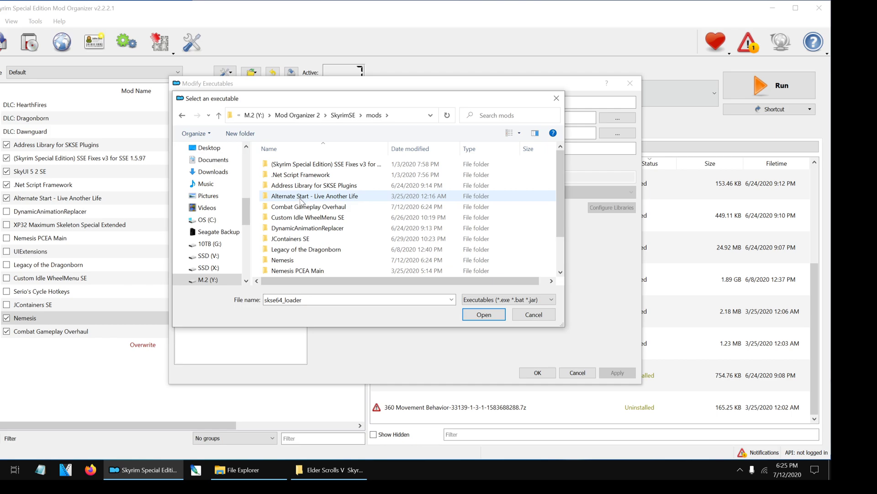
pyautogui.doubleClick(306, 260)
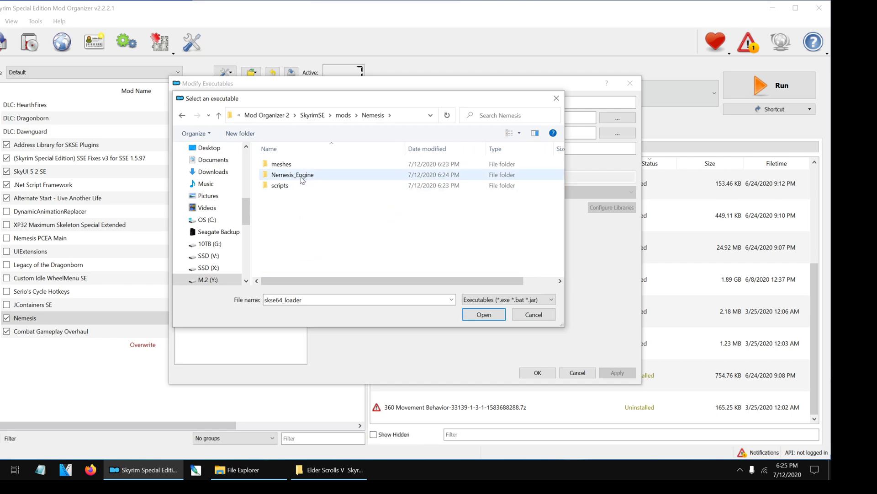
pyautogui.doubleClick(302, 175)
pyautogui.scroll(-1, 303, 229)
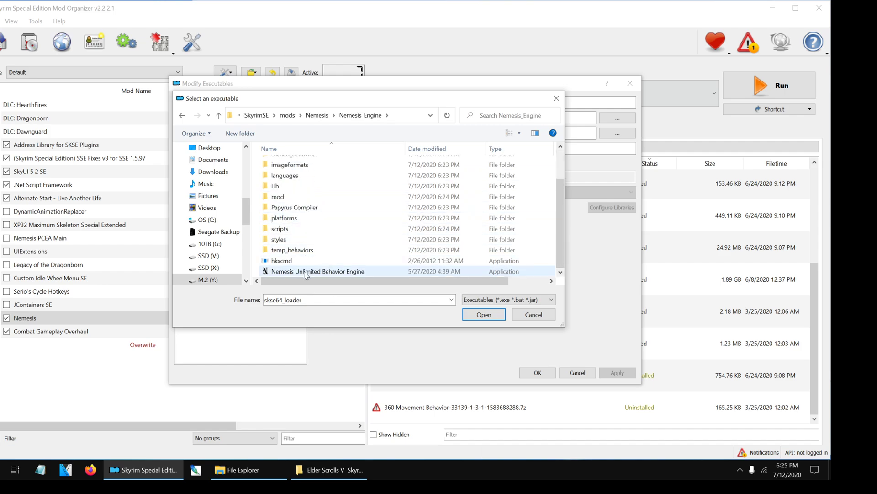
pyautogui.doubleClick(305, 271)
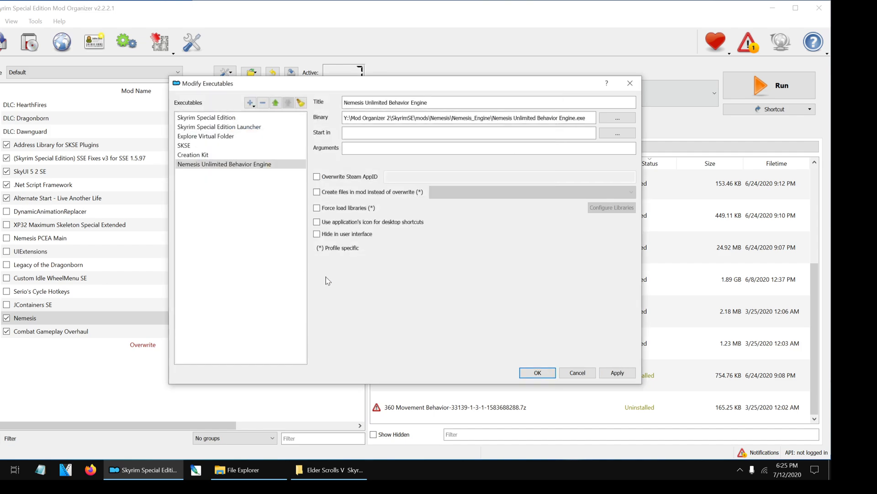
pyautogui.click(538, 372)
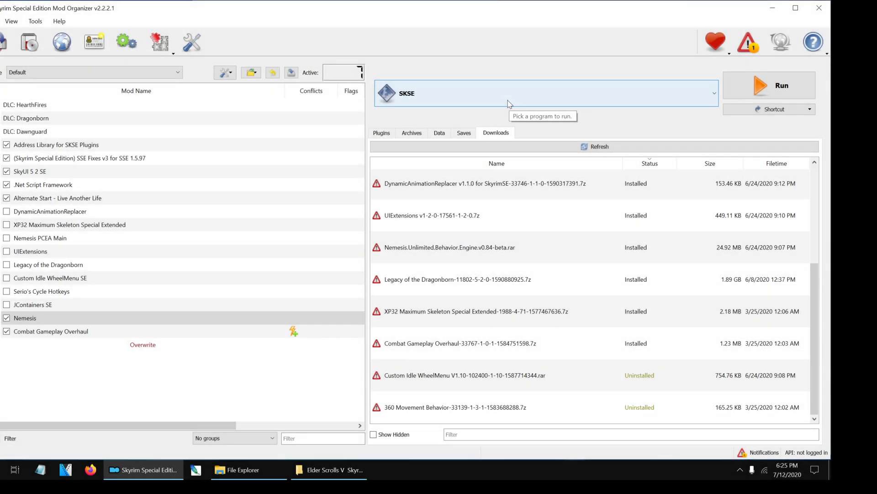
# Choose Nemesis Unlimited Behavior Engine in the executable dropdown and run it.
pyautogui.click(509, 102)
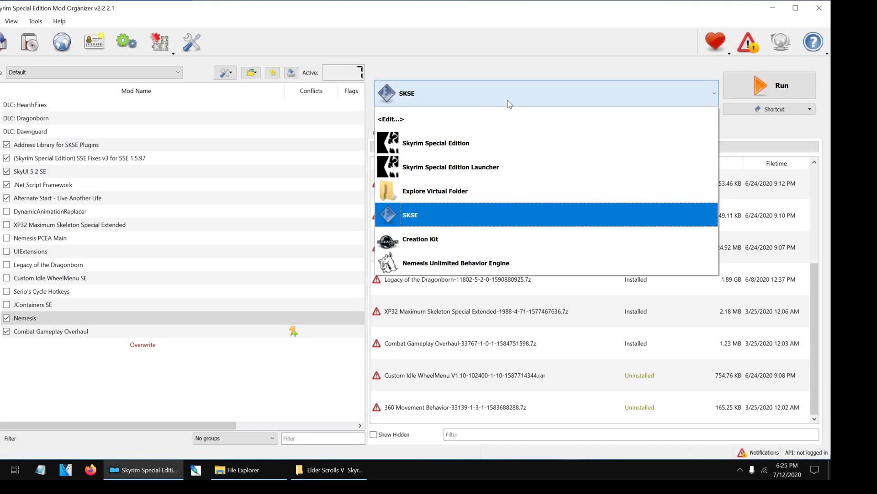
pyautogui.click(508, 260)
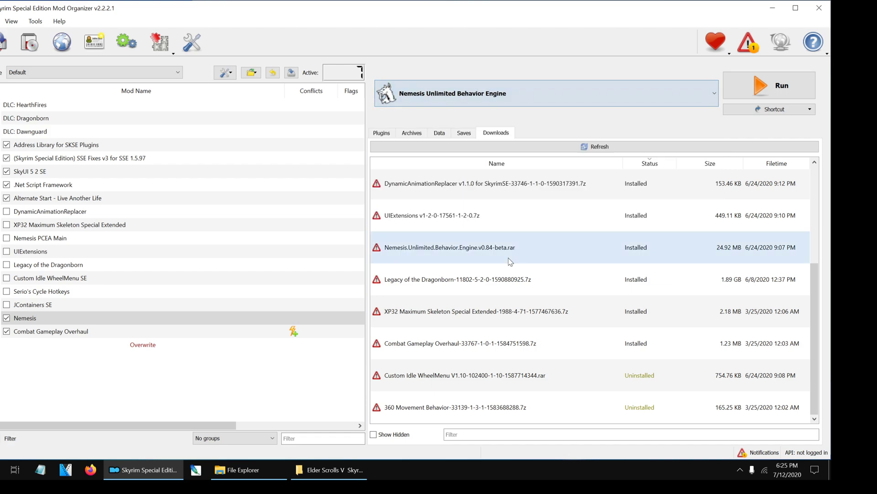
pyautogui.click(760, 91)
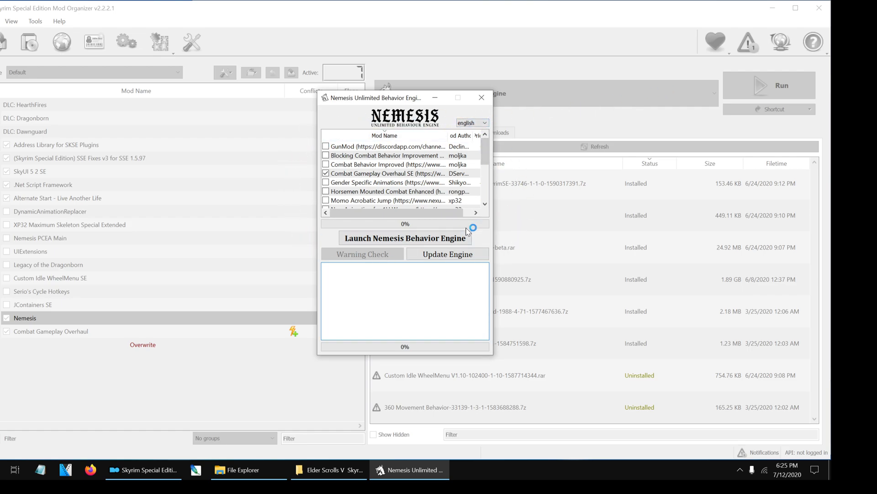
# Update the Nemesis engine to version code 4696-9750 and review the mod list.
pyautogui.click(467, 258)
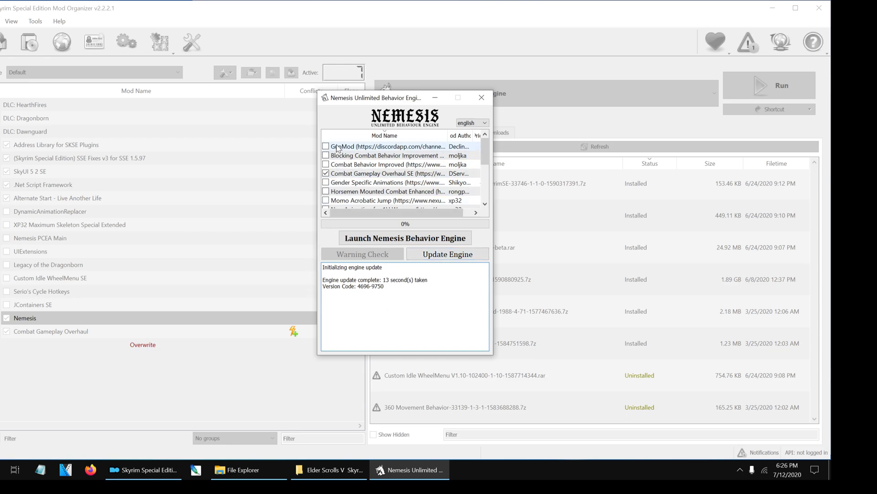
pyautogui.scroll(-5, 341, 187)
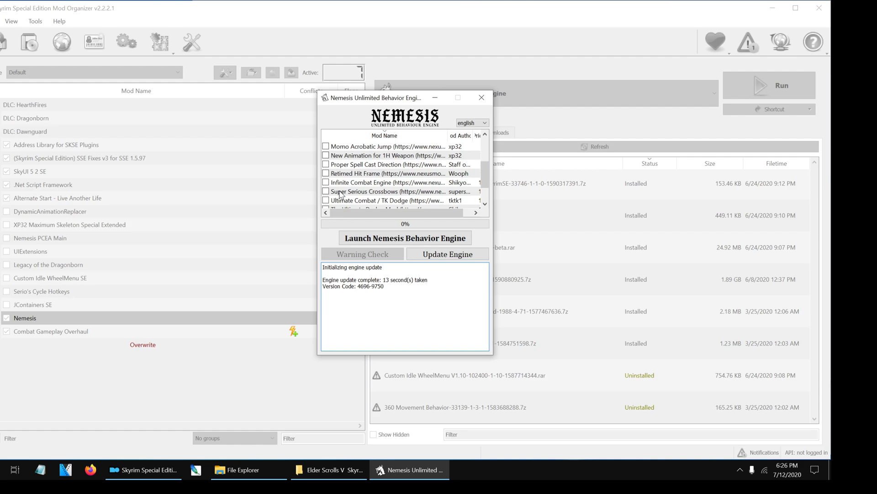
pyautogui.scroll(5, 345, 204)
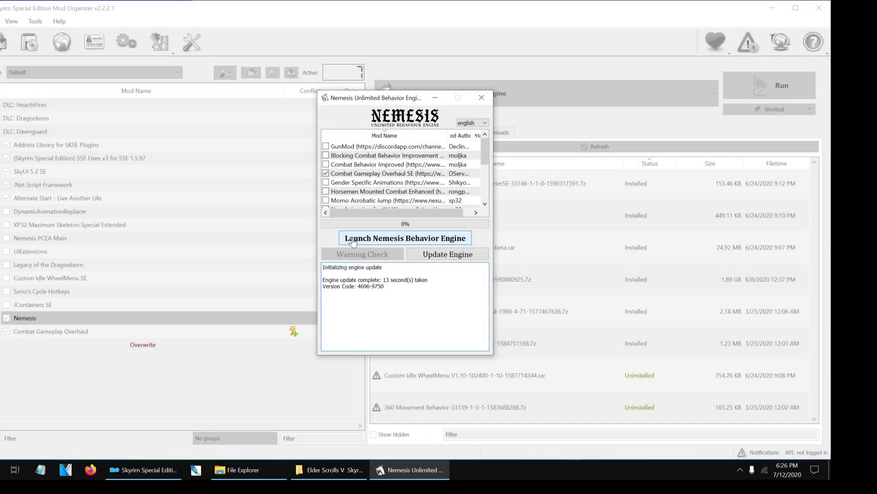
# Generate the behavior patch, close Nemesis, and launch Skyrim through SKSE.
pyautogui.click(352, 241)
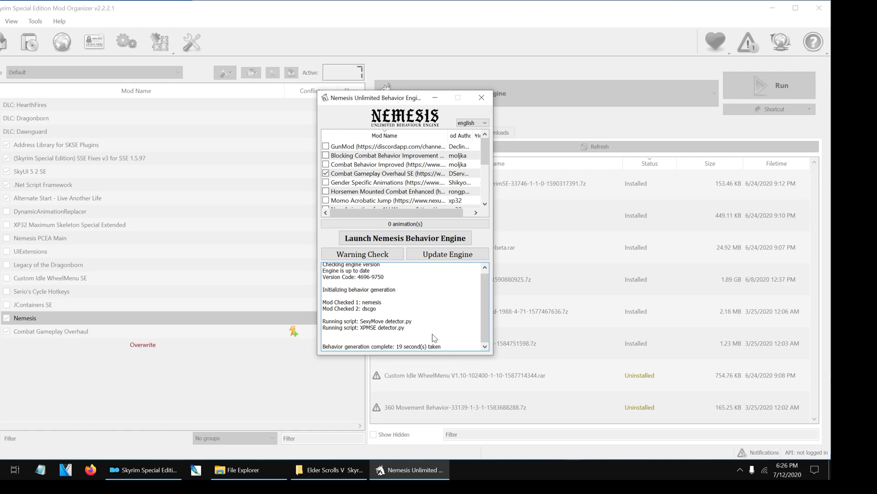
pyautogui.click(482, 99)
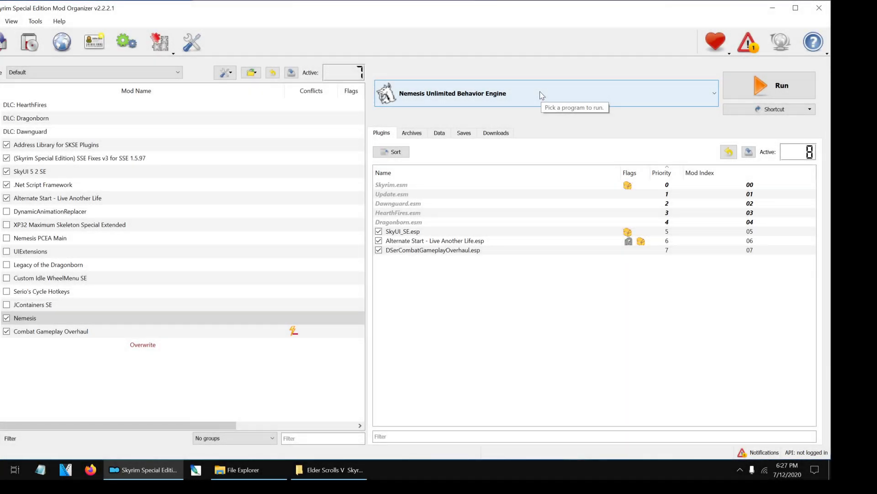
pyautogui.click(541, 95)
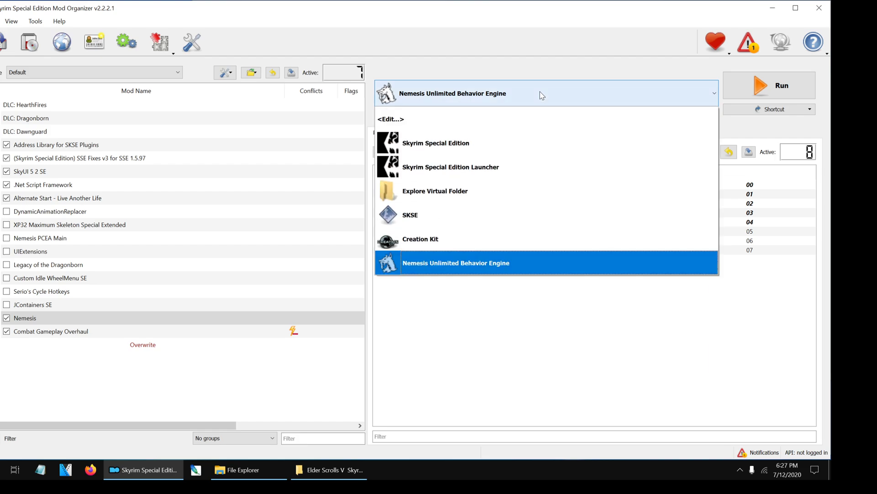
pyautogui.click(515, 213)
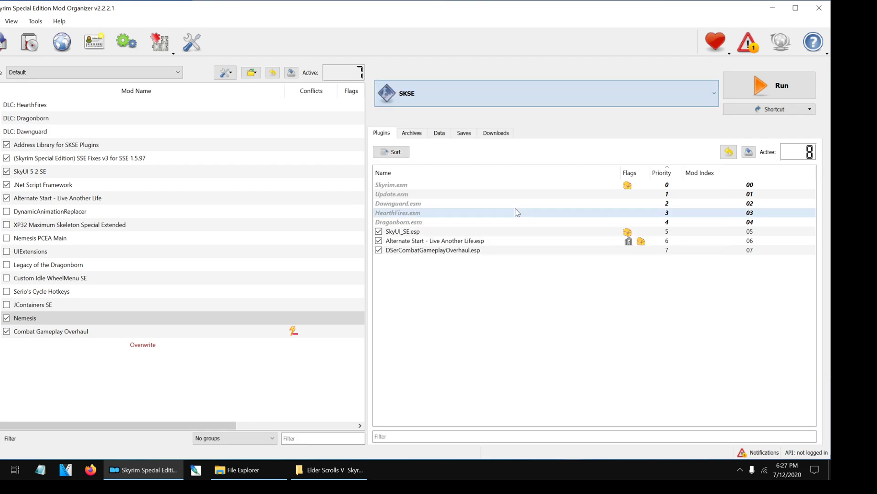
pyautogui.click(750, 88)
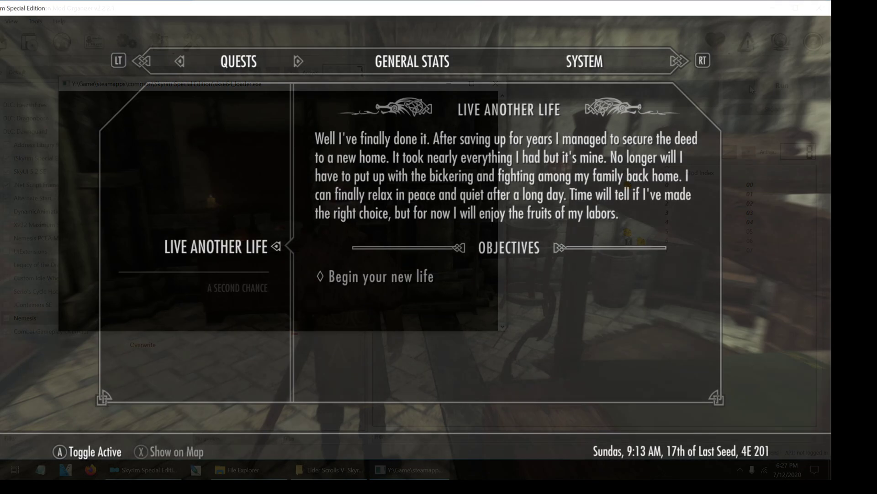
# Navigate from the journal's System page to Mod Configuration > CGO > Settings.
pyautogui.press('Right')
pyautogui.press('Right')
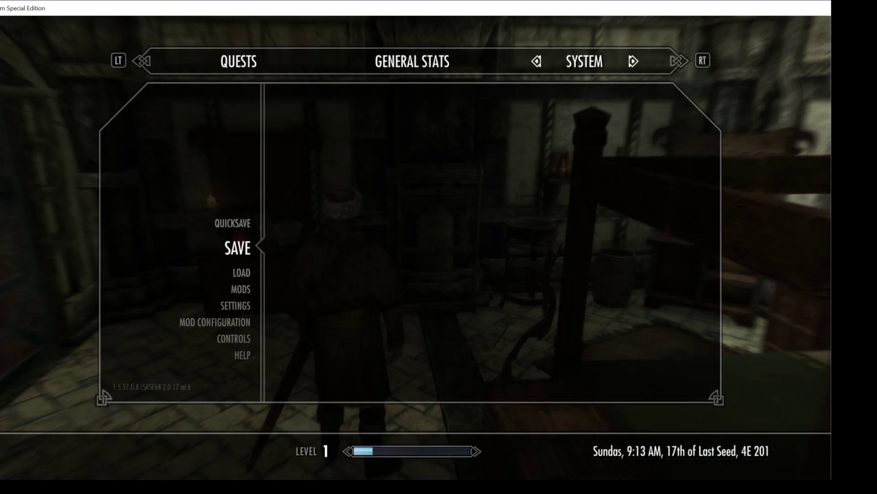
pyautogui.press('Down')
pyautogui.press('Down')
pyautogui.press('Down')
pyautogui.press('Down')
pyautogui.press('Return')
pyautogui.press('Down')
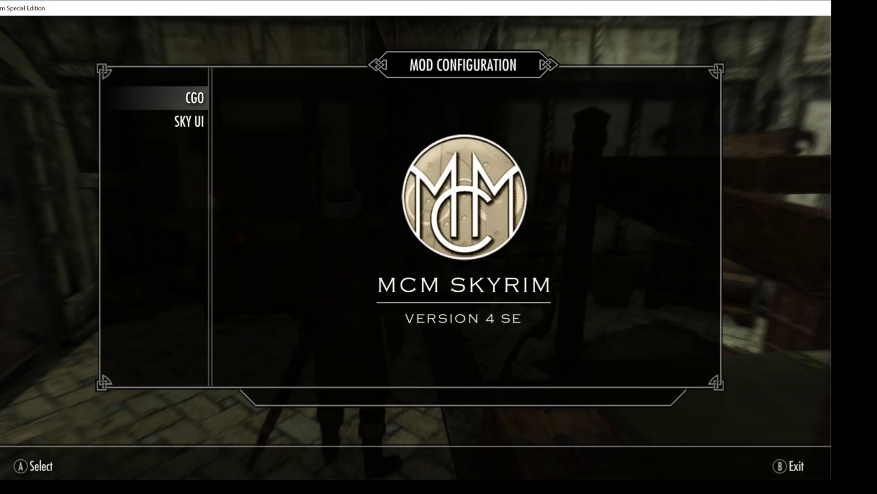
pyautogui.press('Return')
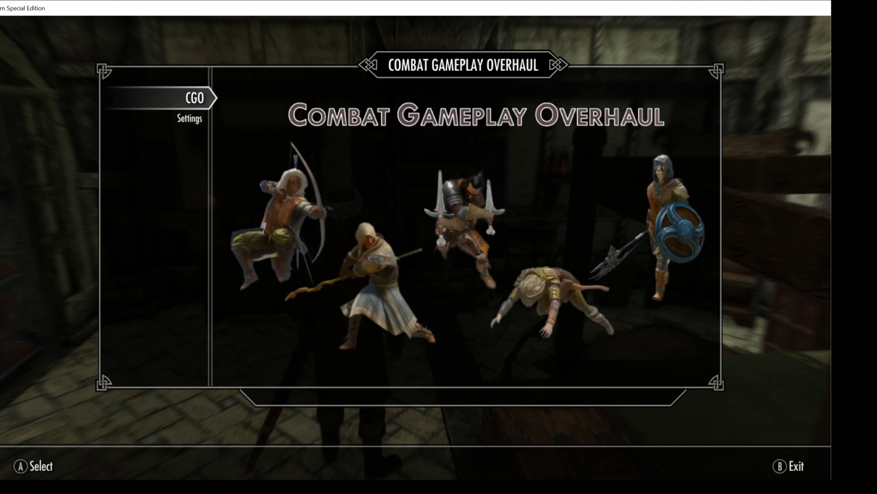
pyautogui.press('Down')
pyautogui.press('Return')
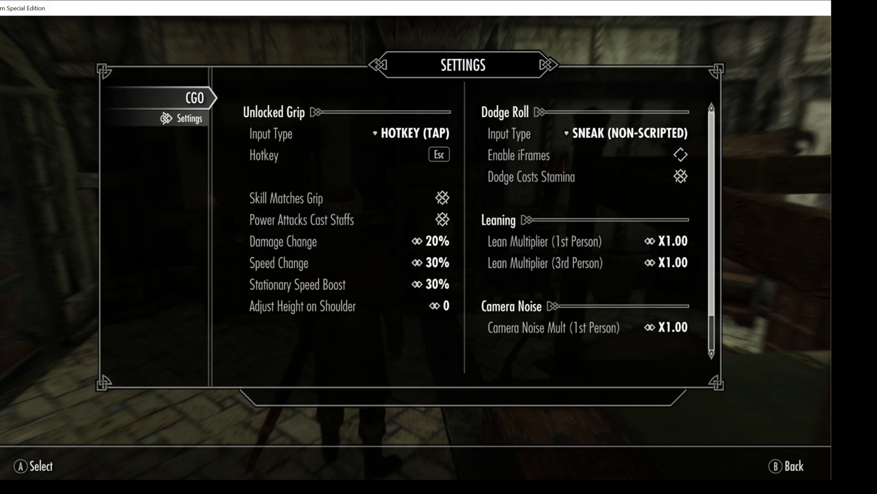
# Remap the Unlocked Grip Hotkey to X and exit the menu back to gameplay.
pyautogui.press('Right')
pyautogui.press('Down')
pyautogui.press('Return')
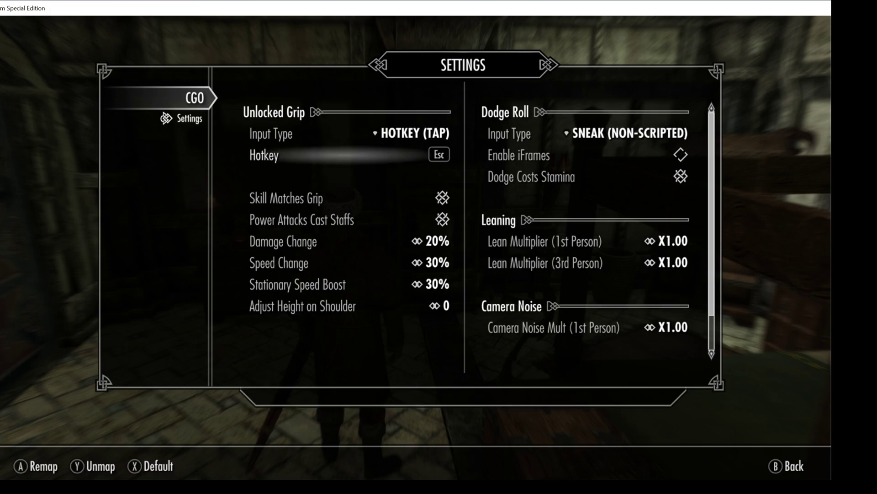
pyautogui.press('x')
pyautogui.press('Down')
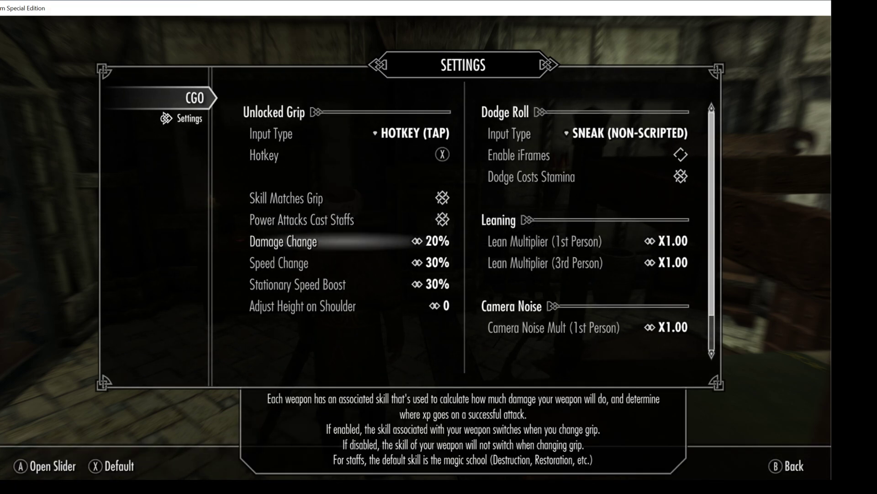
pyautogui.scroll(-1, 479, 231)
pyautogui.scroll(1, 585, 137)
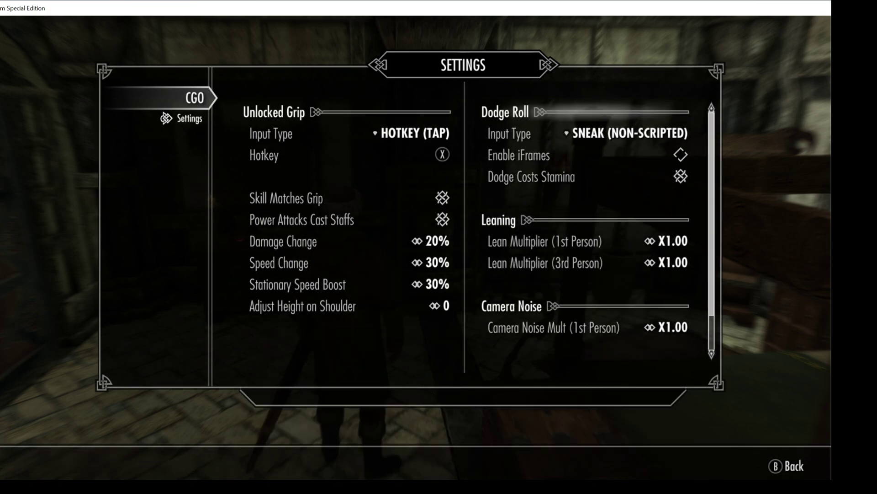
pyautogui.scroll(-2, 530, 349)
pyautogui.press('Escape')
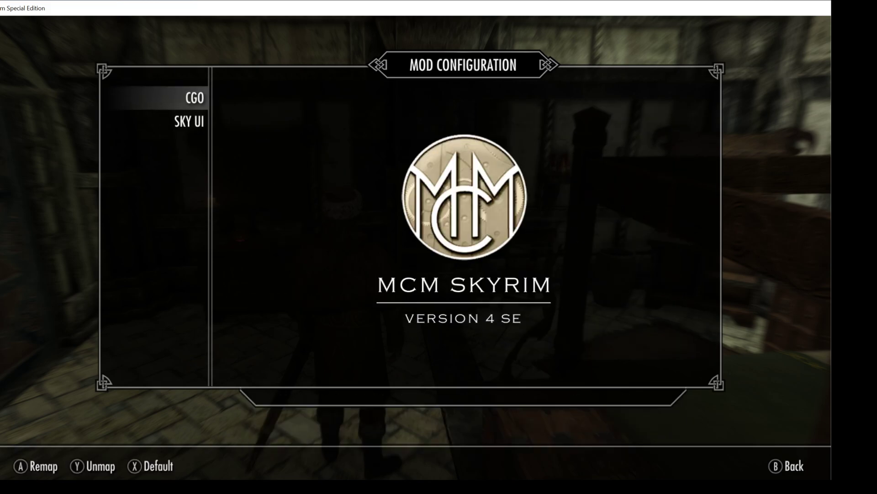
pyautogui.press('Escape')
pyautogui.press('s')
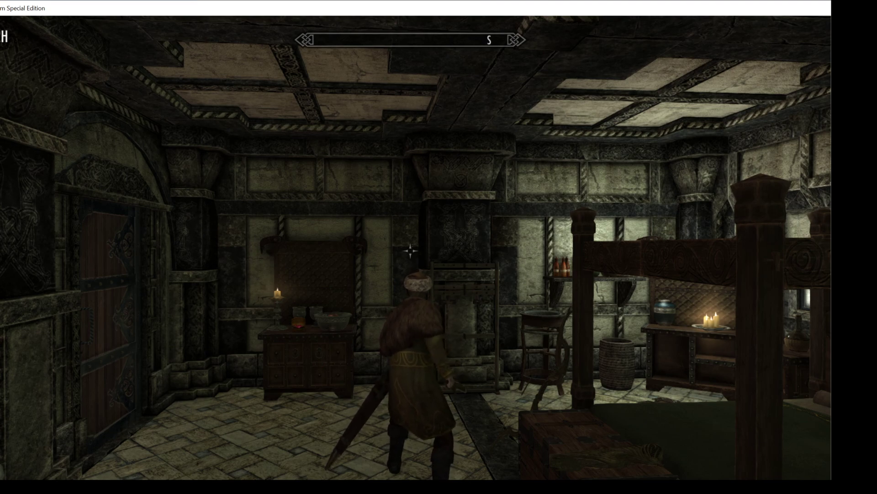
# Walk the character through the bedroom and the next room up to the door.
pyautogui.moveTo(410, 251)
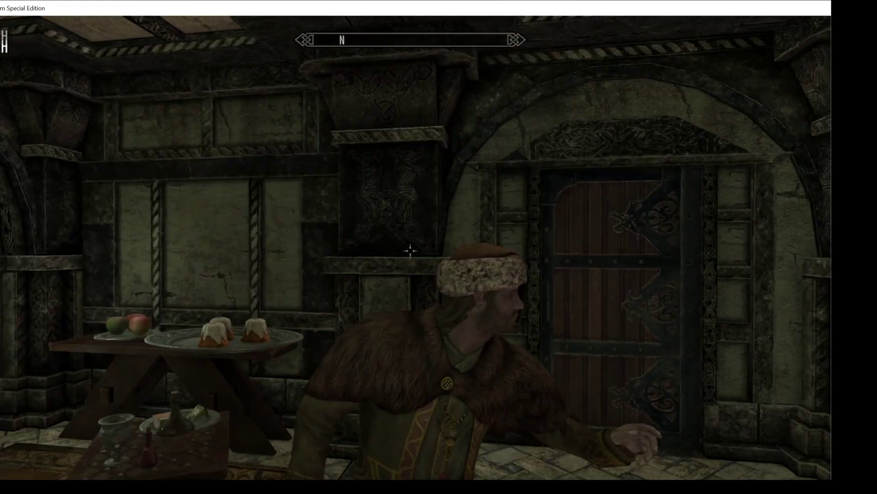
pyautogui.press('w')
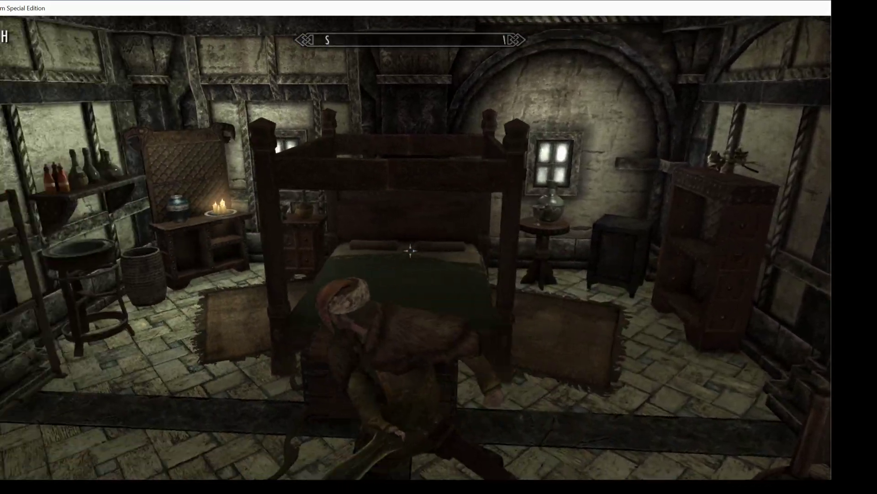
pyautogui.press('w')
pyautogui.press('w')
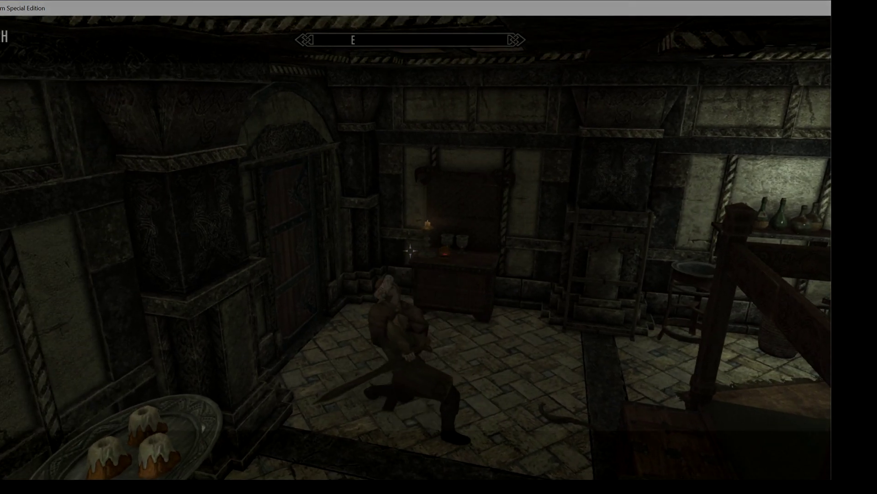
pyautogui.press('w')
pyautogui.press('w')
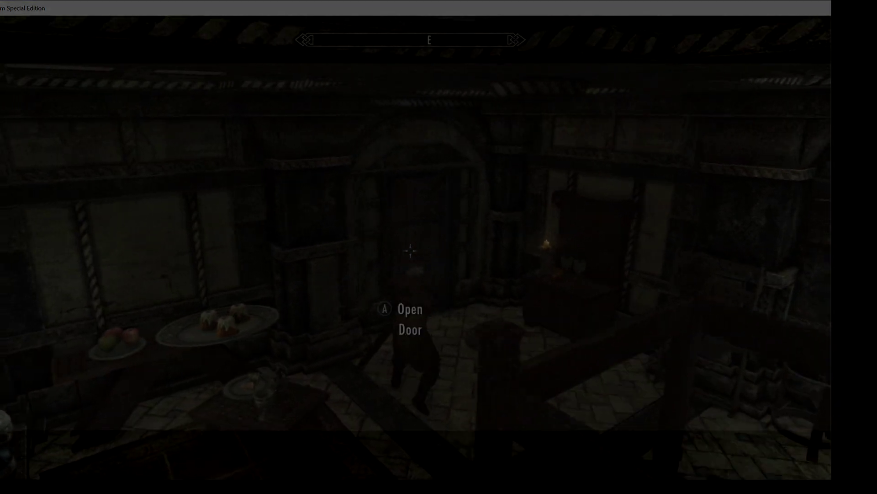